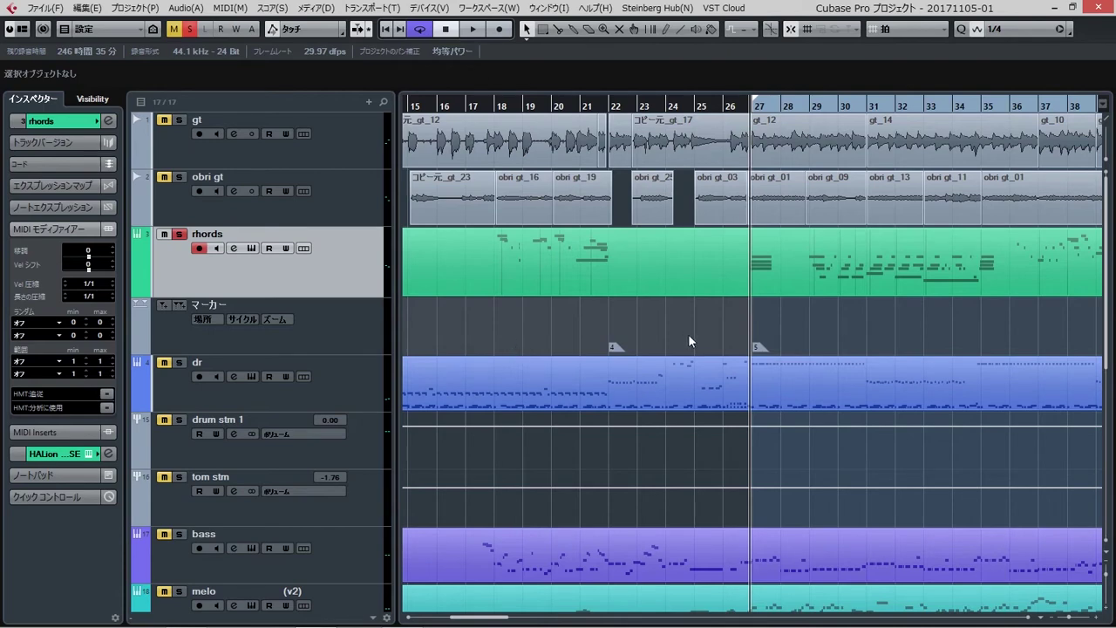
Step: Examine the rhords part's notes around bar 27 in the Key Editor and try out transposition values on the part
double_click(856, 282)
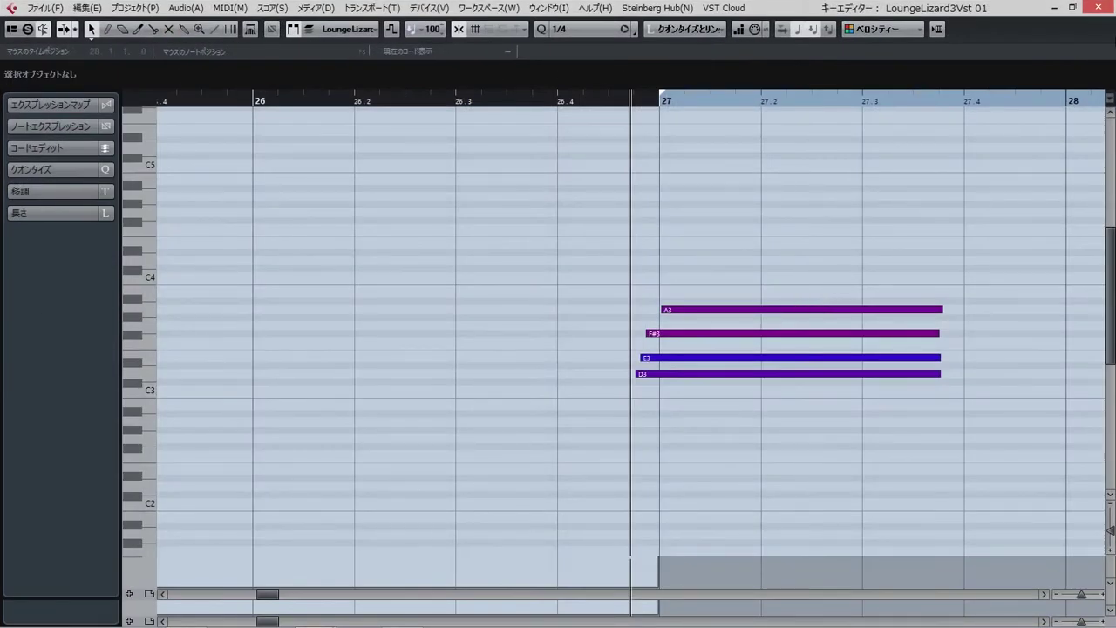
left_click(1099, 9)
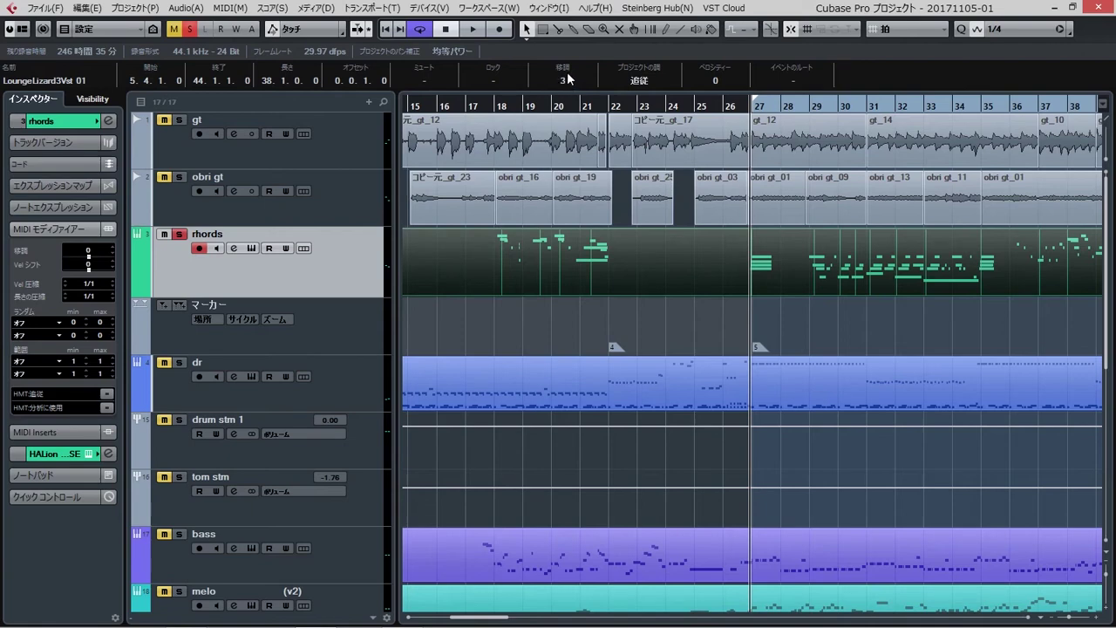
left_click_drag(567, 74, 569, 59)
left_click(824, 320)
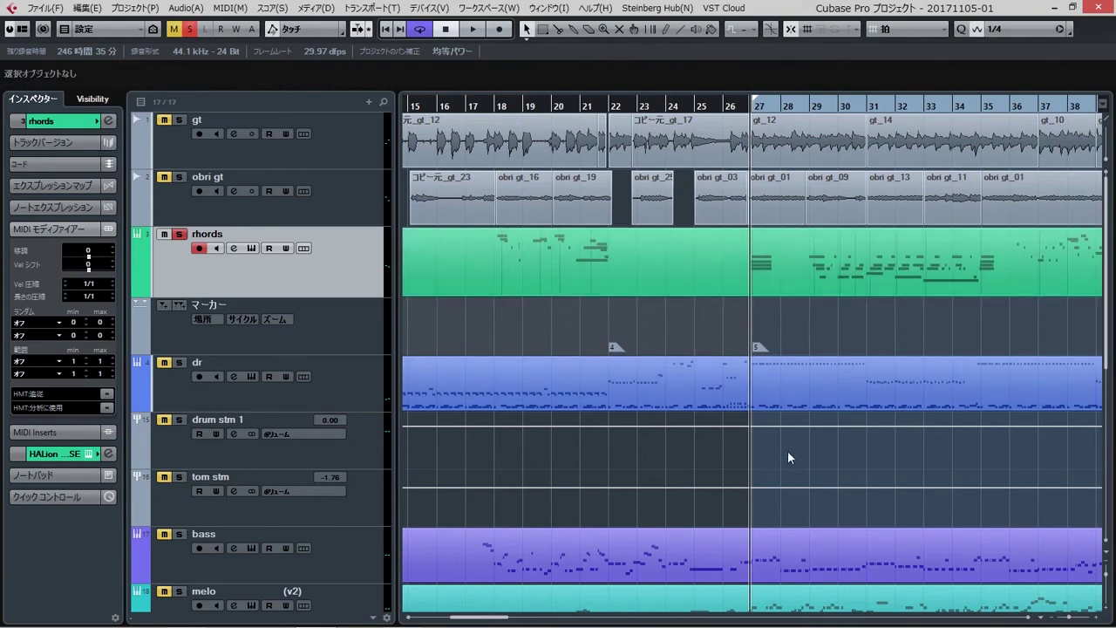
left_click(822, 265)
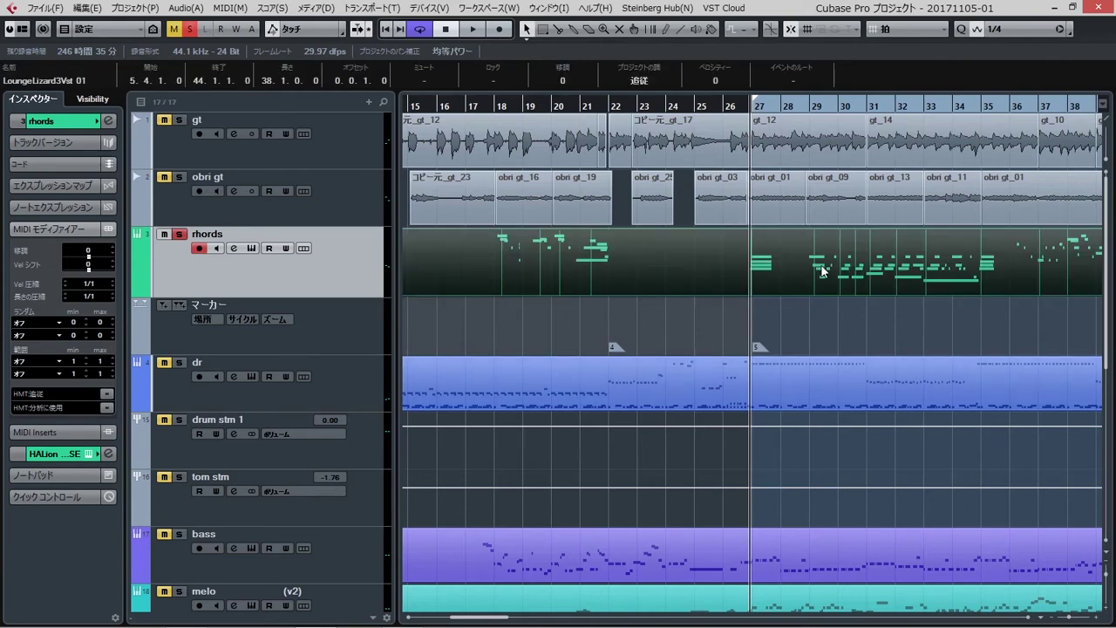
left_click(819, 342)
Step: Solo the bass track instead of rhords and try transposing the bass part by 2 during playback
left_click(179, 234)
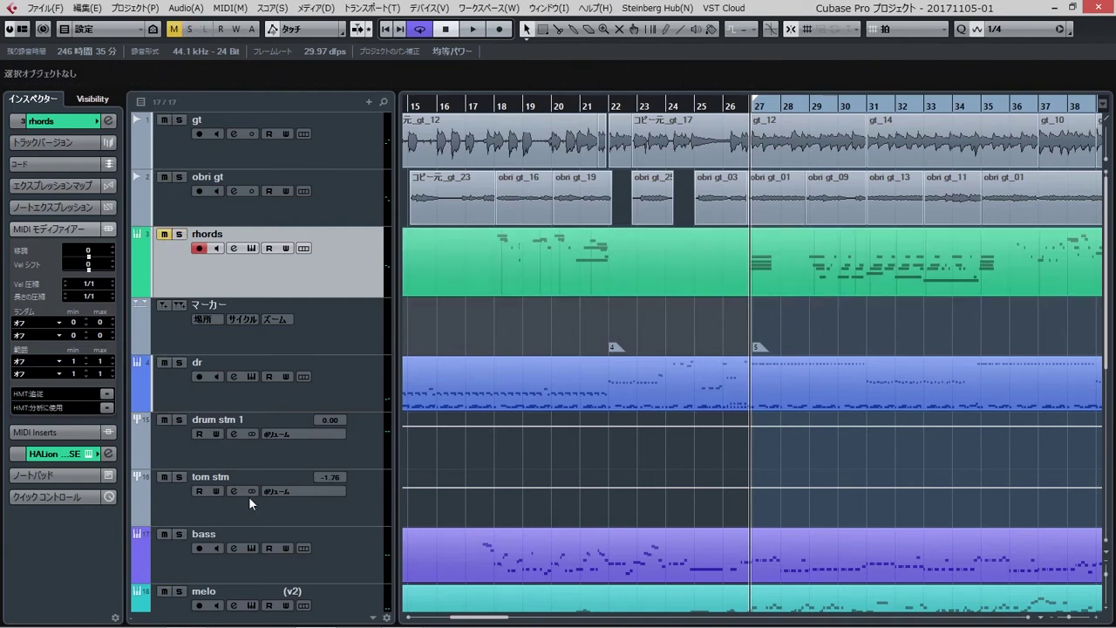
left_click(179, 534)
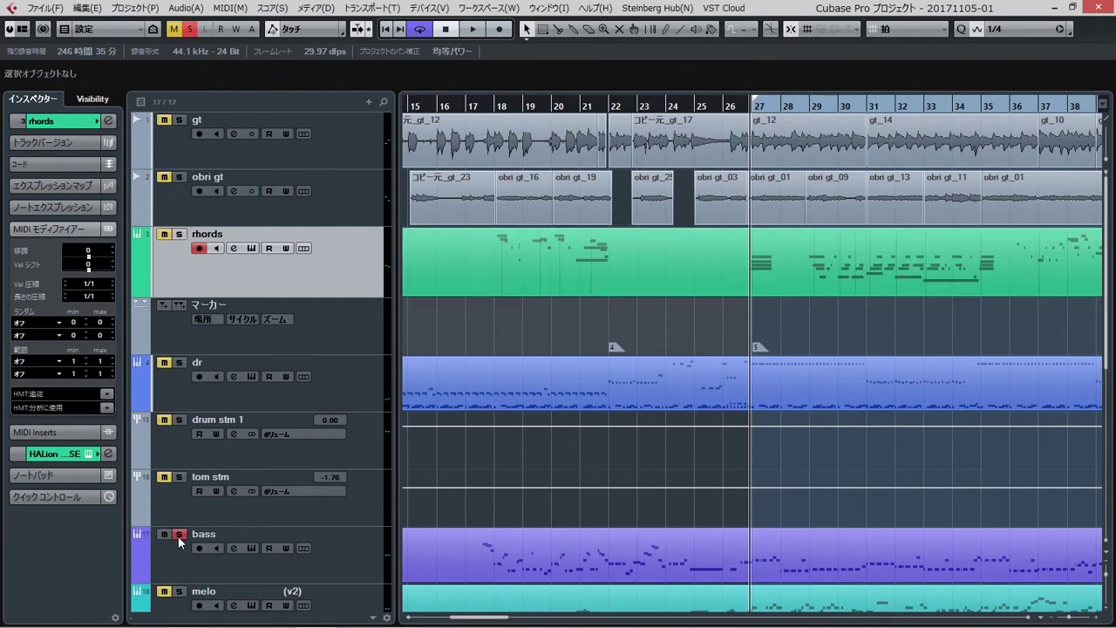
left_click(764, 560)
key("space")
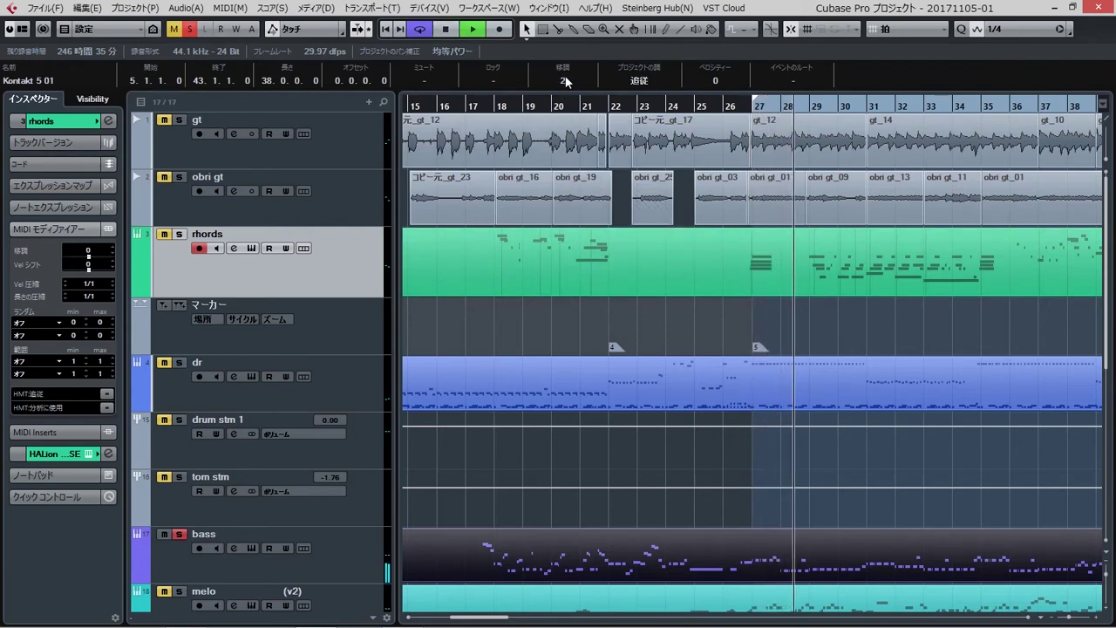
scroll(565, 80, "up", 1)
key("space")
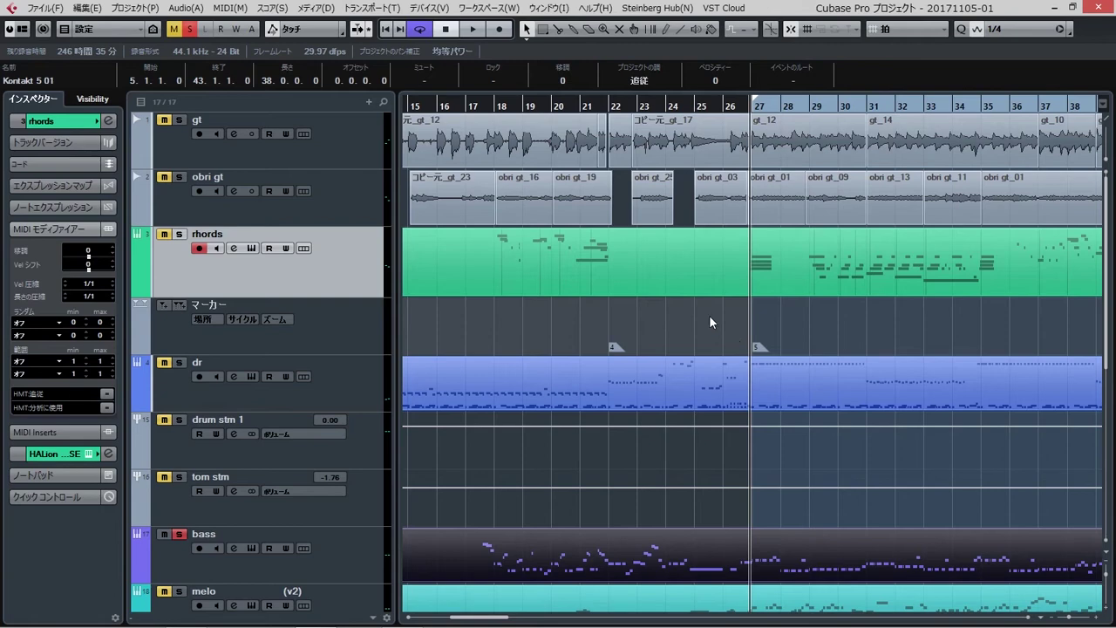
Step: Add a transpose track to the project and create a transpose event on it at bar 27
key("g")
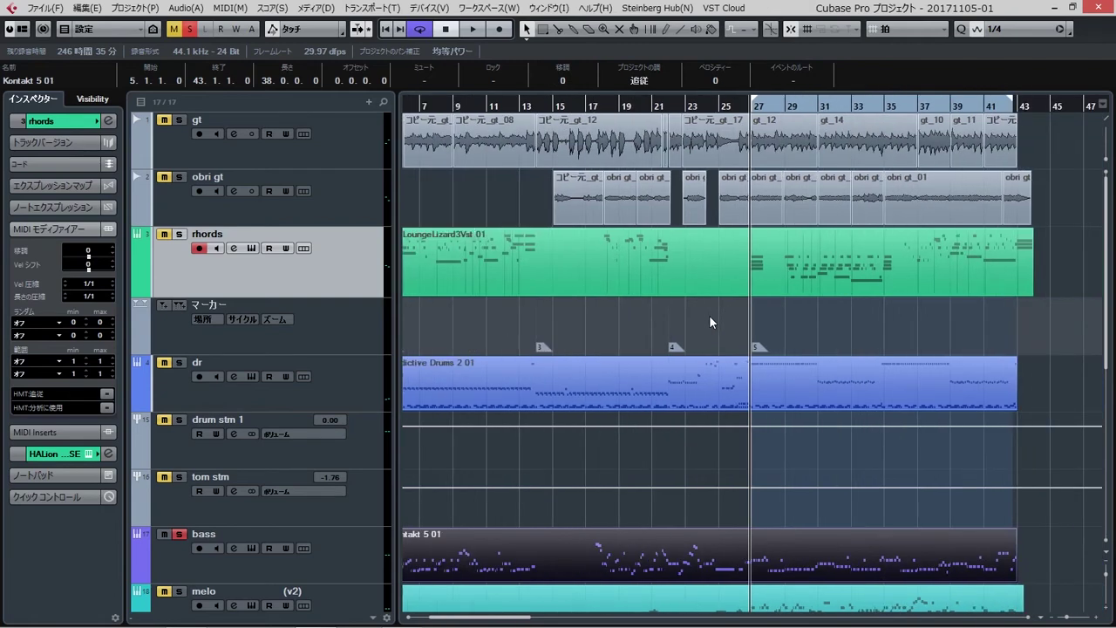
left_click(711, 368)
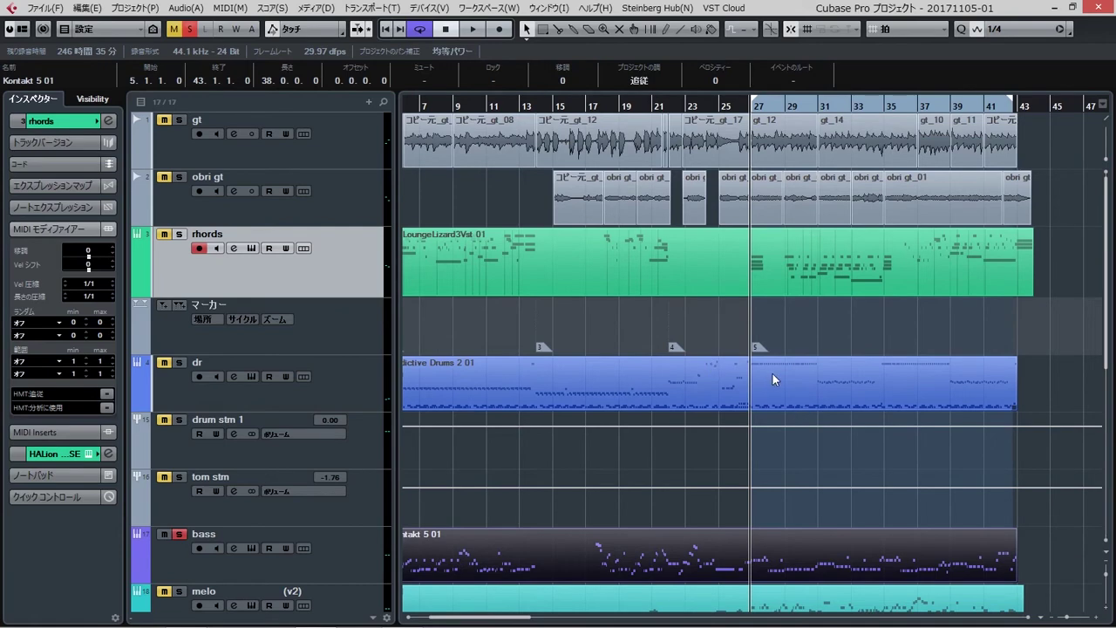
scroll(773, 374, "down", 5)
right_click(326, 609)
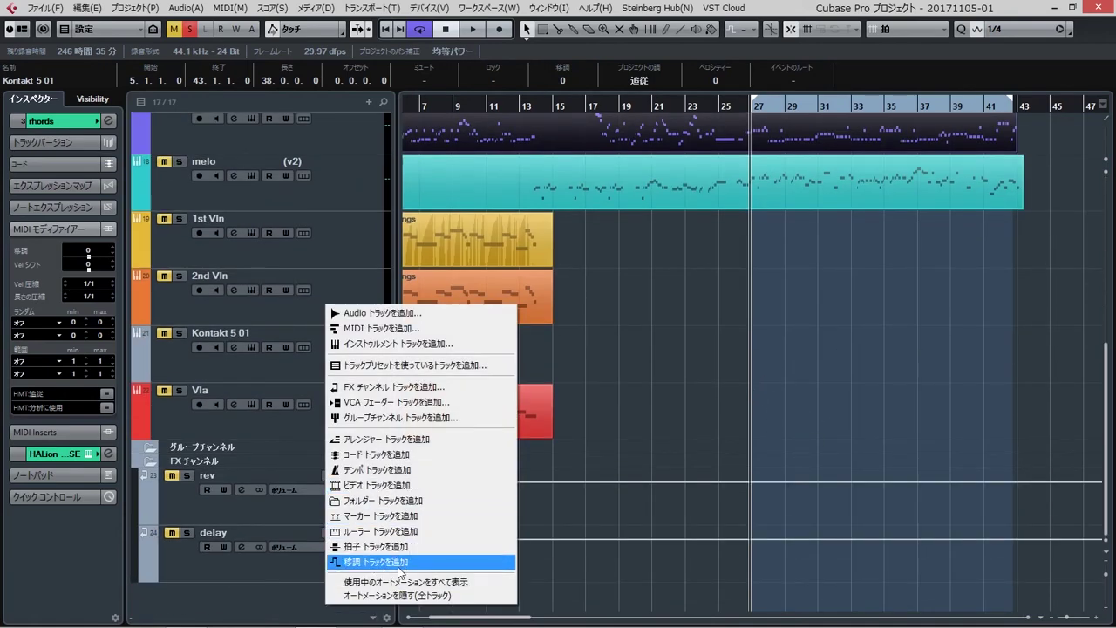
left_click(408, 570)
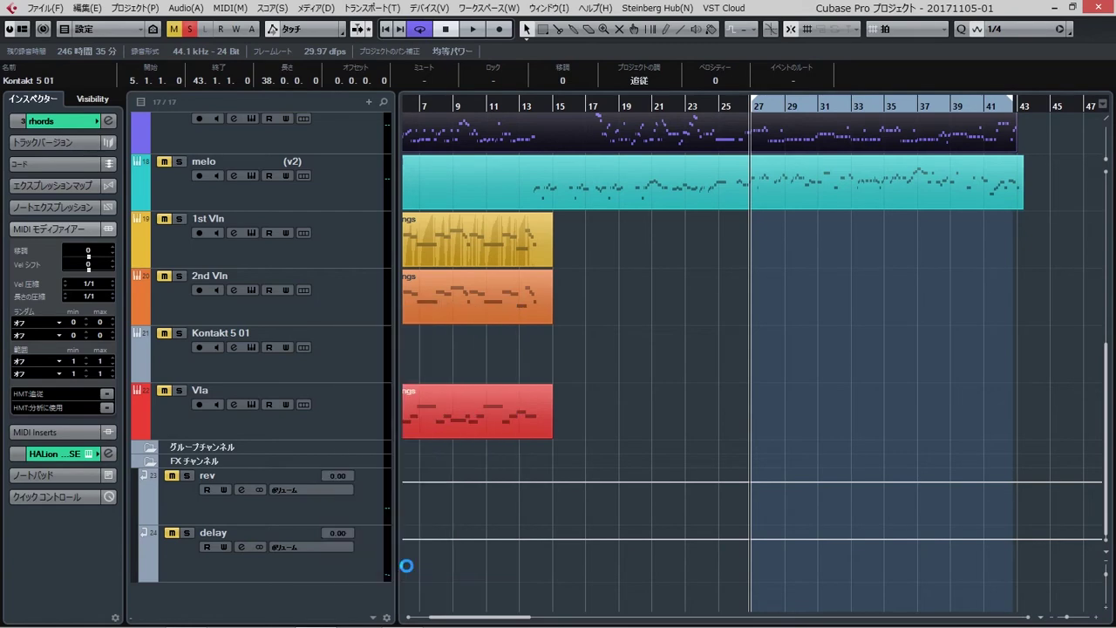
scroll(335, 528, "up", 7)
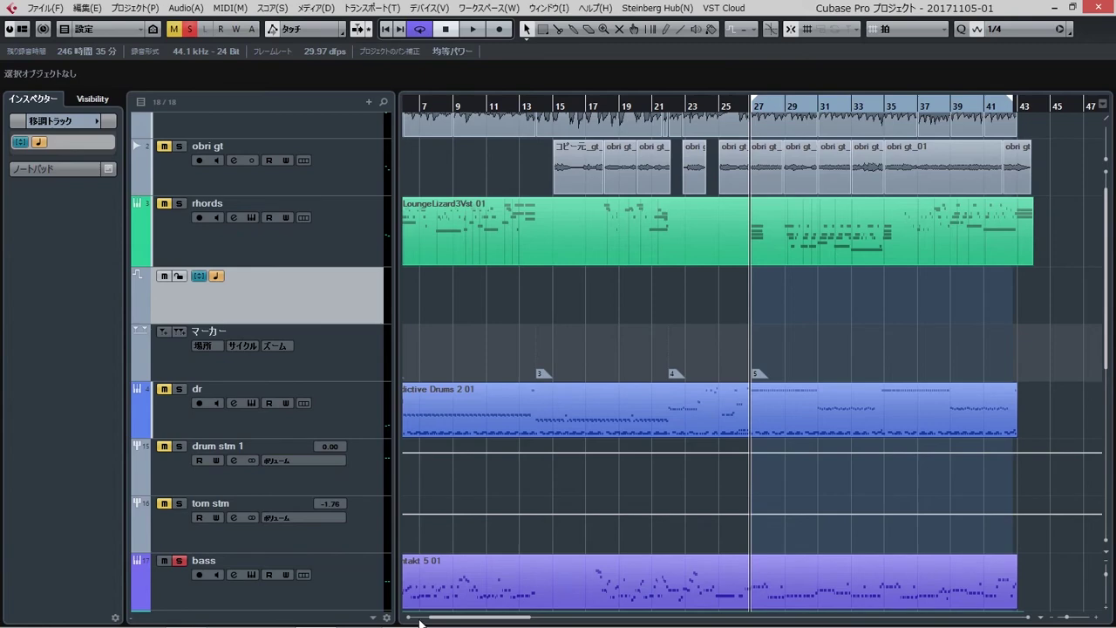
left_click(754, 299, "alt")
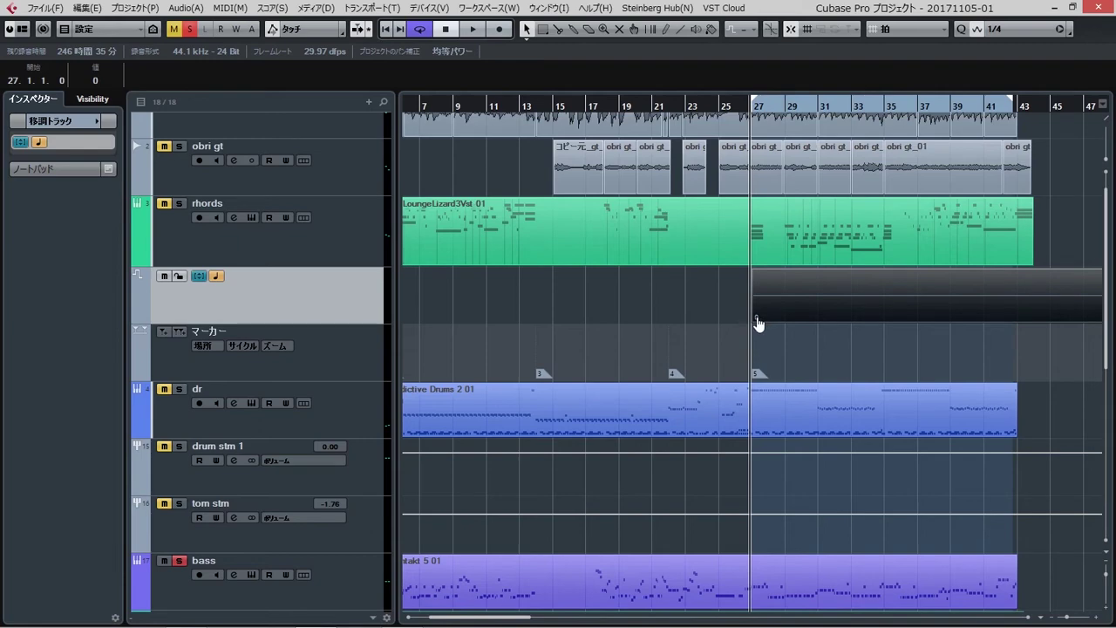
Step: Try a value of 5 on the bar 27 transpose event and undo the change
left_click_drag(758, 321, 758, 306)
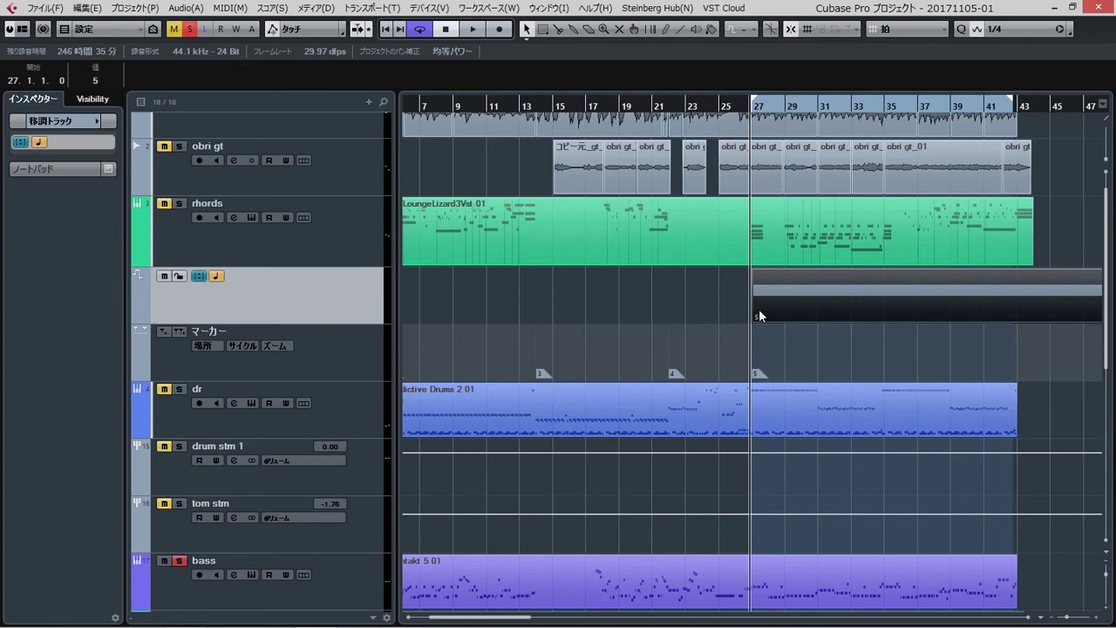
key("ctrl+z")
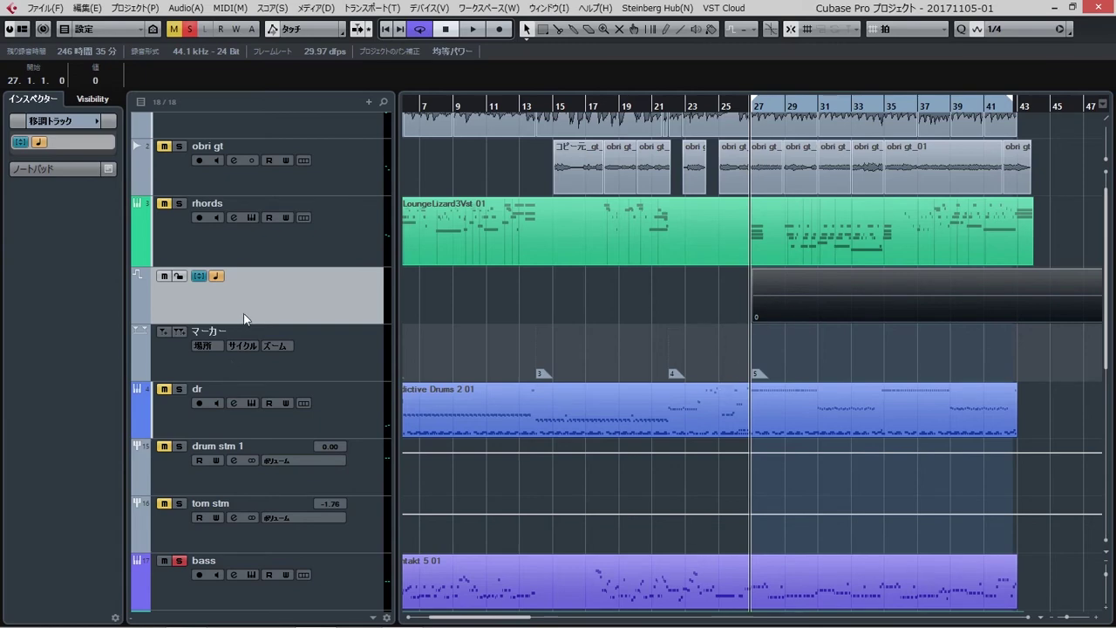
Step: Deactivate all solo states and set the drum part's project key transposition (プロジェクトの調) to independent (独立)
scroll(244, 313, "up", 1)
left_click(191, 30)
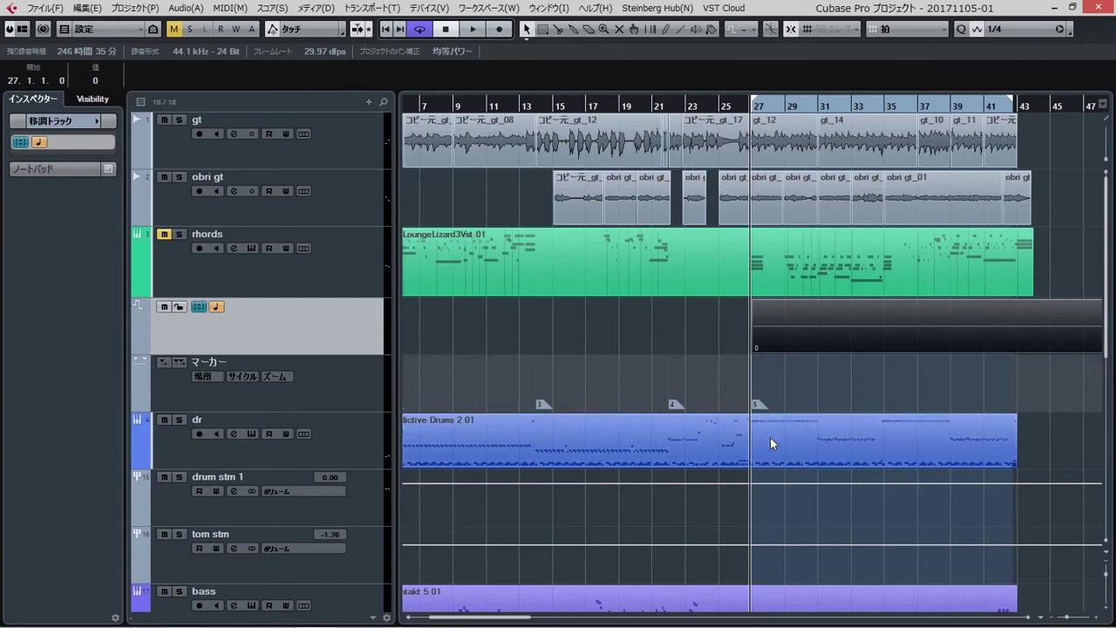
left_click(779, 460)
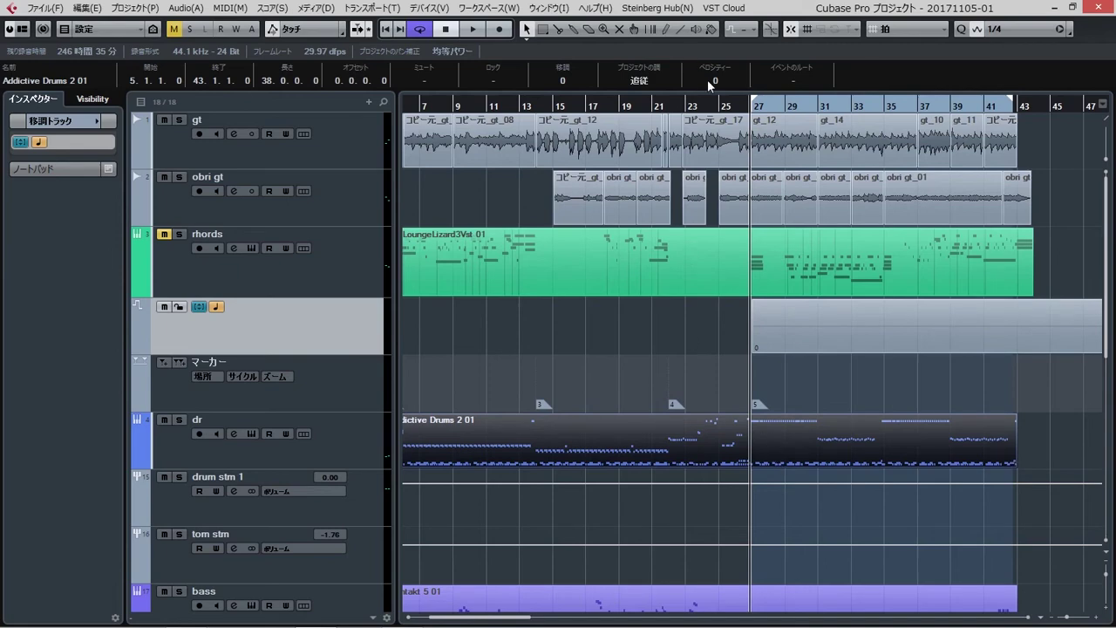
left_click(859, 391)
left_click(850, 424)
left_click(641, 79)
left_click(641, 80)
left_click(642, 81)
Step: Set the bar 27 transpose event to 2, and try a second event of -2 at 29.2.1 before deleting it
key("h")
key("h")
key("h")
key("h")
key("h")
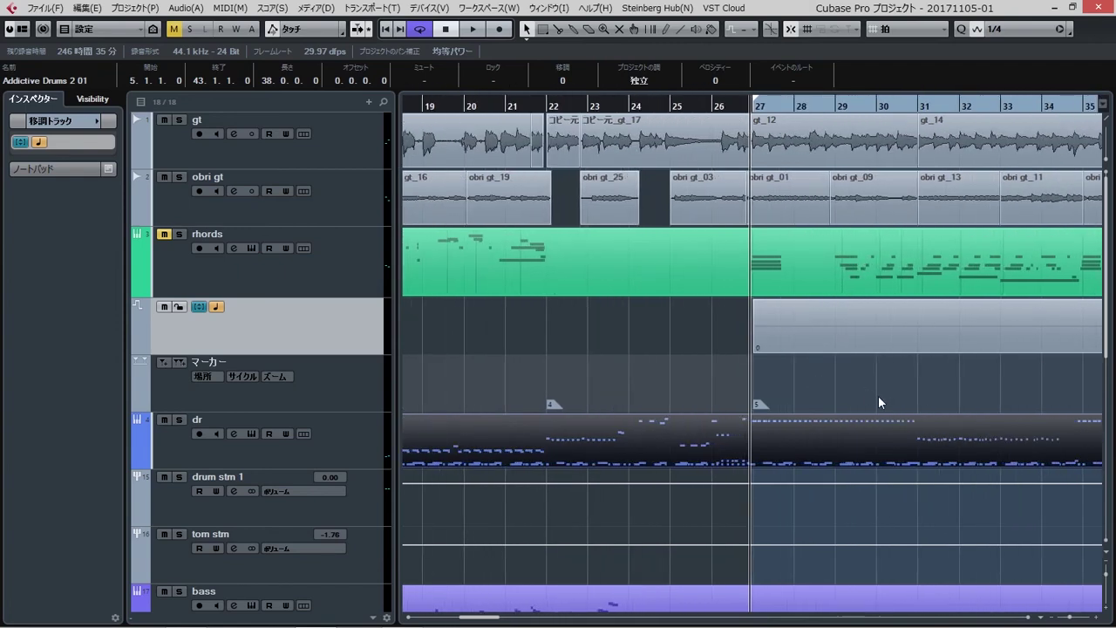
left_click(842, 318)
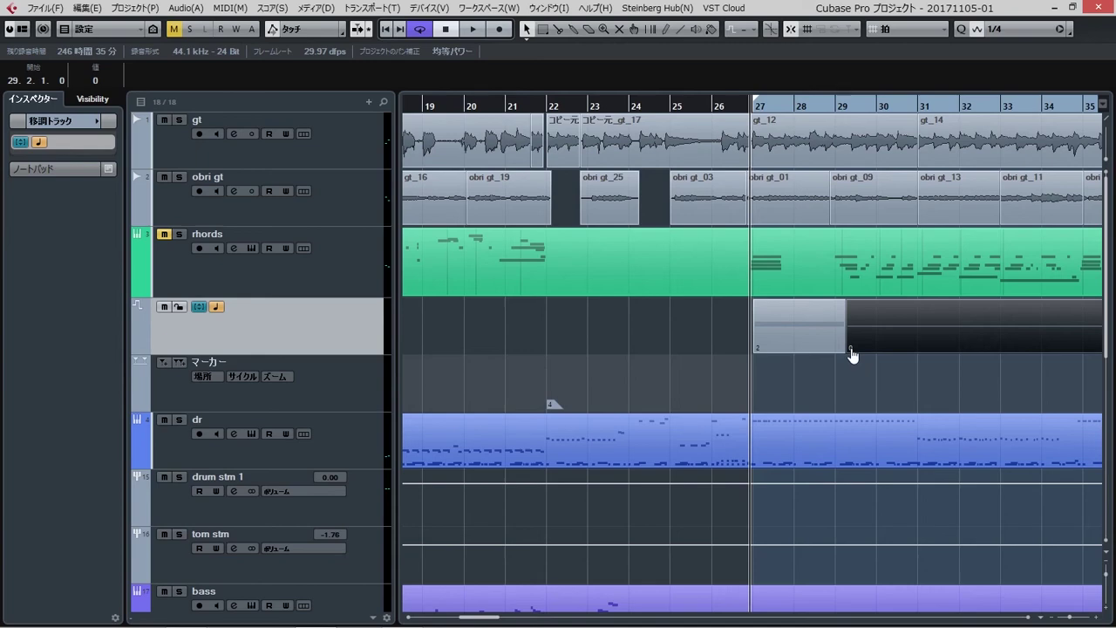
left_click_drag(856, 347, 857, 355)
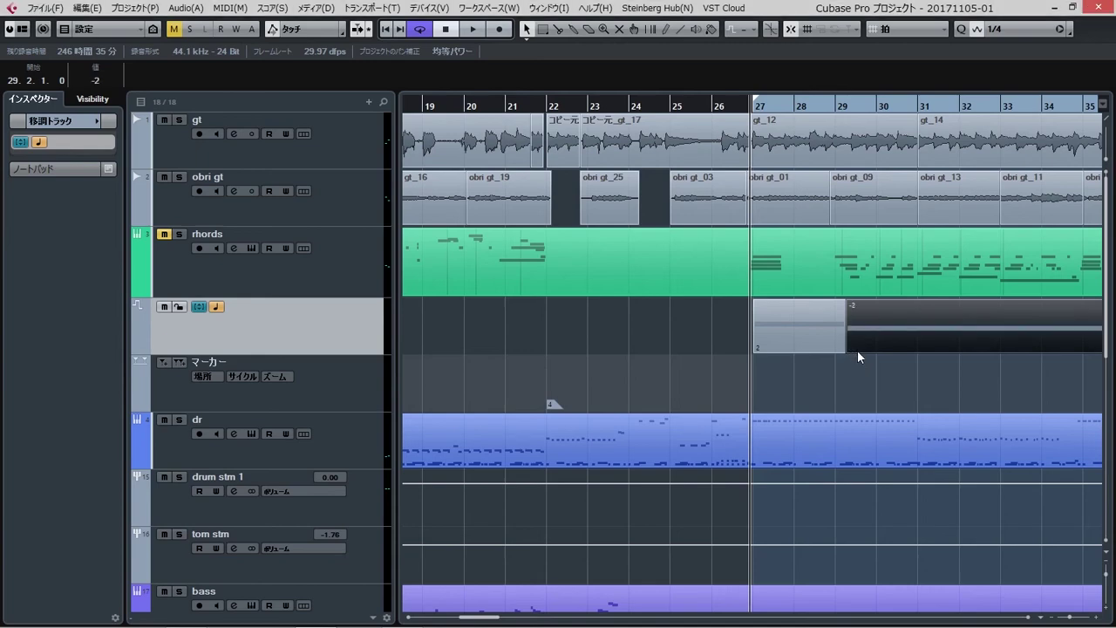
key("Delete")
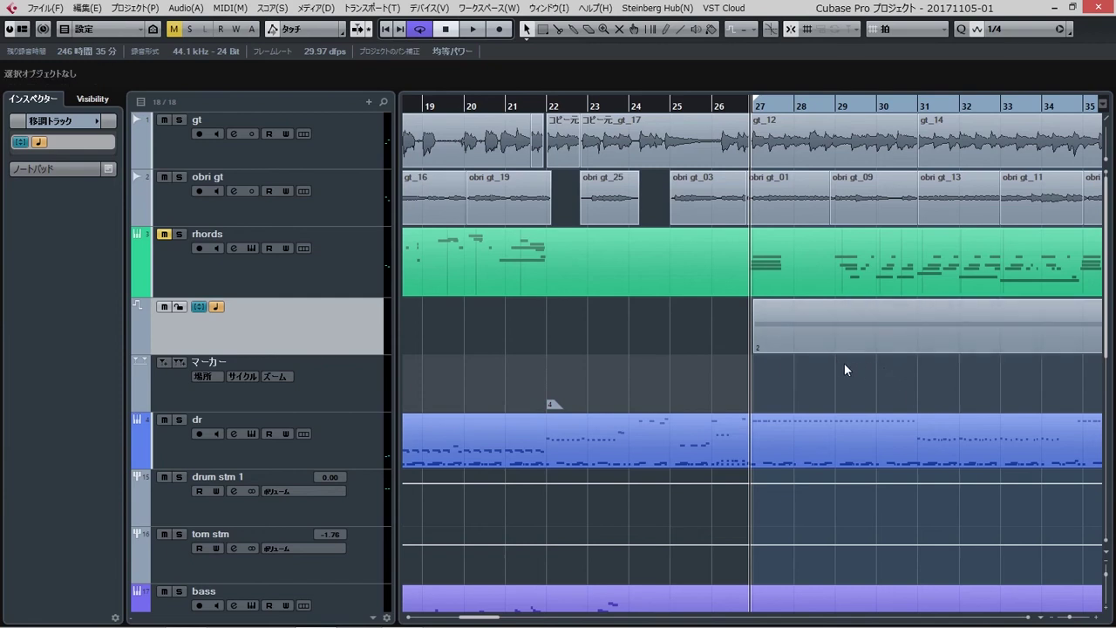
Step: Raise the value of the bar 27 transpose event to 24
left_click_drag(763, 359, 767, 260)
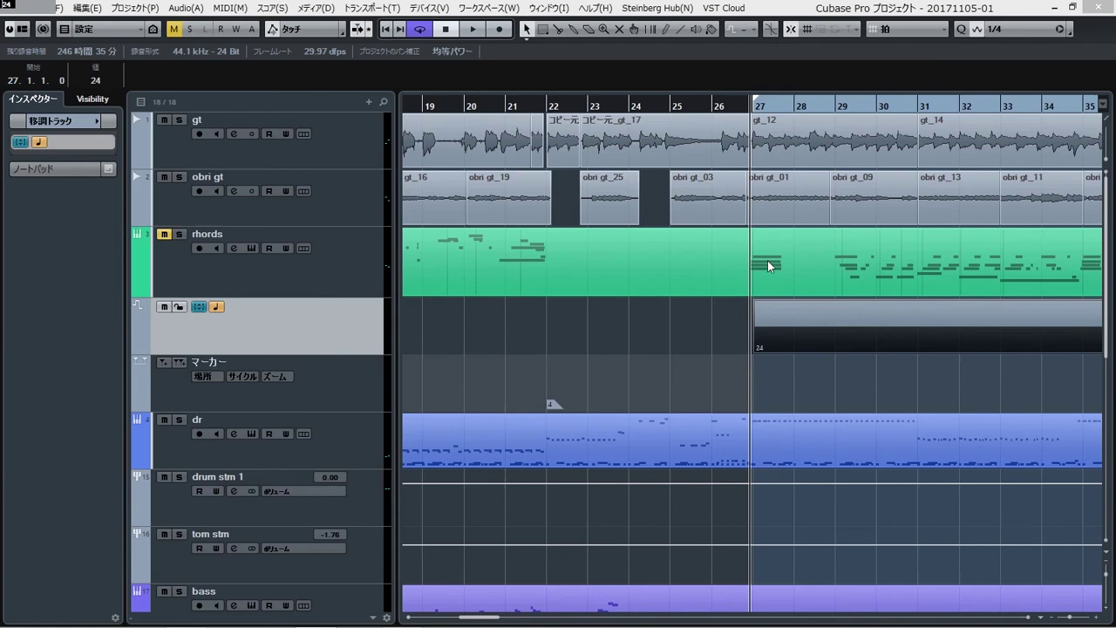